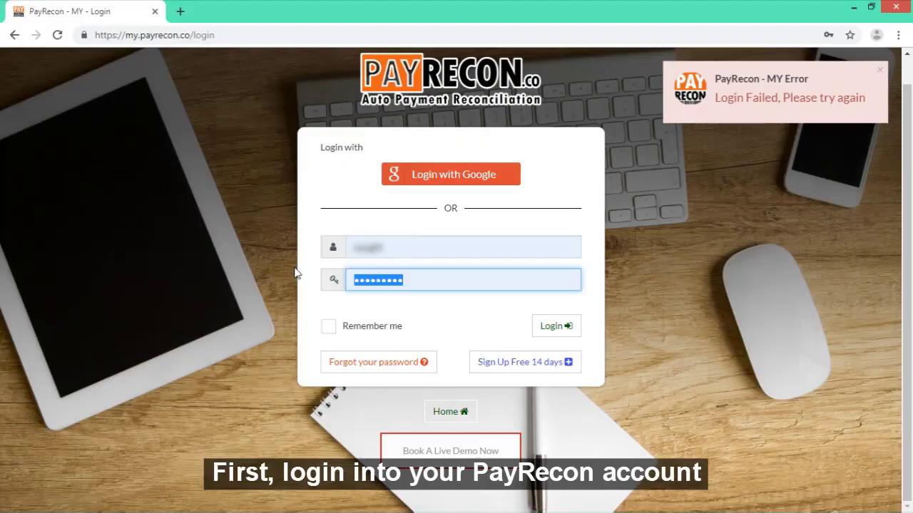
Retype the account password on the PayRecon login page after the failed login
{"action": "type", "text": "a"}
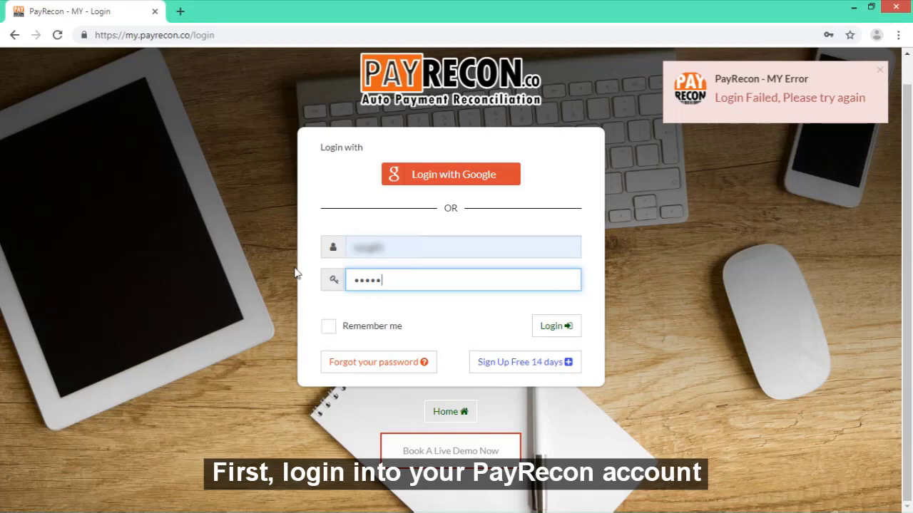
{"action": "type", "text": "•••"}
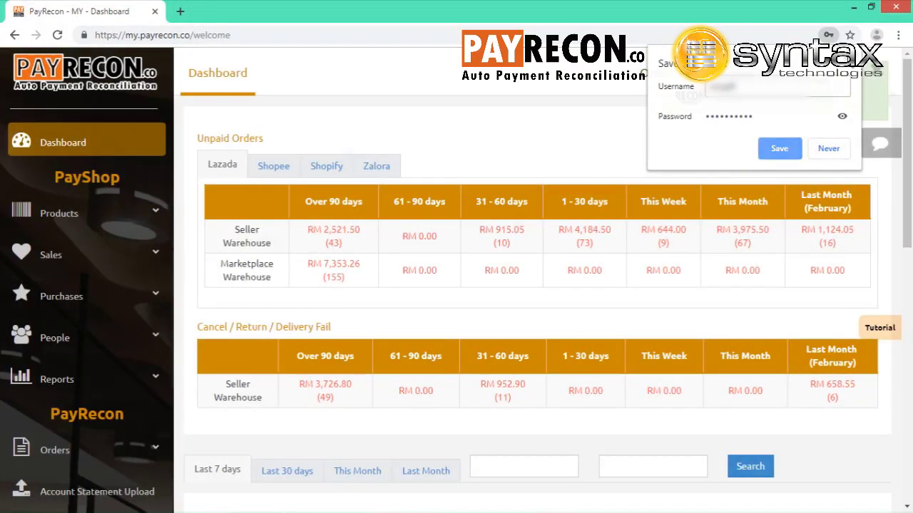
Save the login in the browser and go to Settings > Integration Settings
{"action": "left_click", "coordinate": [779, 149]}
{"action": "scroll", "coordinate": [84, 314], "scroll_direction": "down", "scroll_amount": 5}
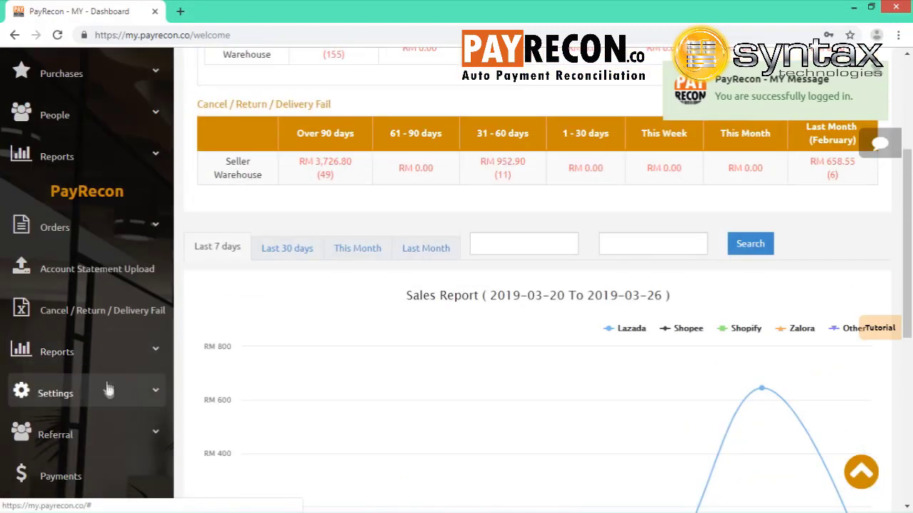
{"action": "left_click", "coordinate": [105, 391]}
{"action": "scroll", "coordinate": [114, 396], "scroll_direction": "down", "scroll_amount": 2}
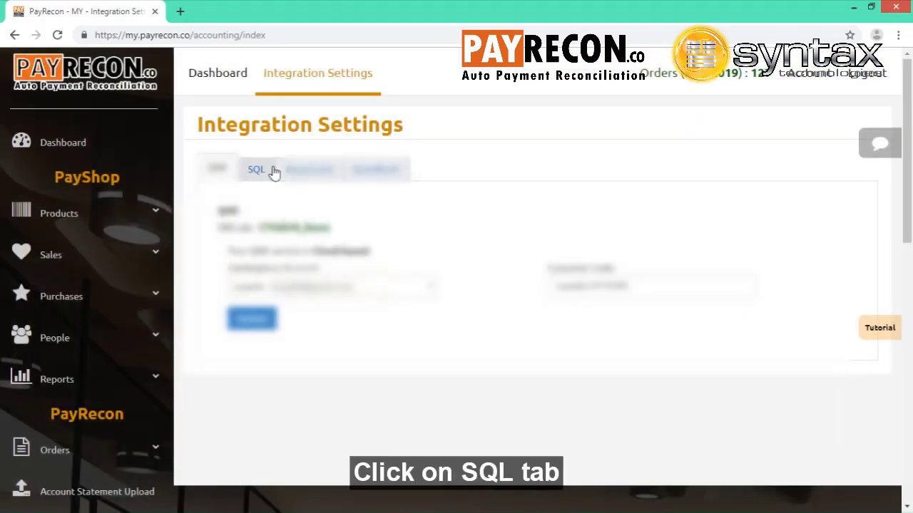
On the SQL tab, confirm database ACC-0002.FDB against SQL Account's database list
{"action": "left_click", "coordinate": [273, 170]}
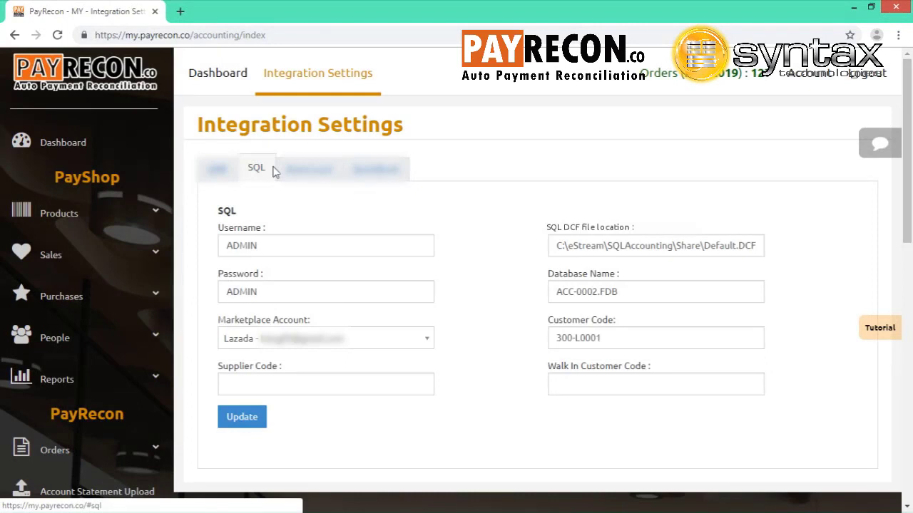
{"action": "triple_click", "coordinate": [620, 291]}
{"action": "mouse_move", "coordinate": [458, 508]}
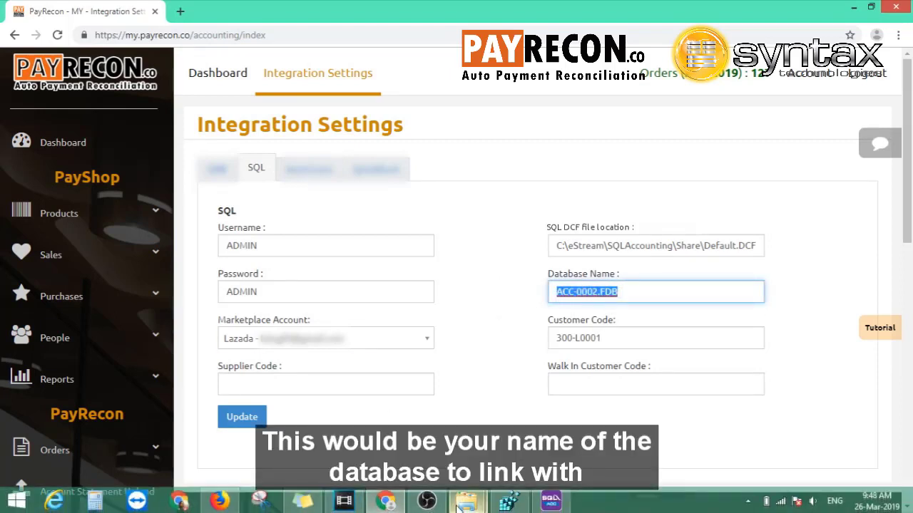
{"action": "mouse_move", "coordinate": [553, 502]}
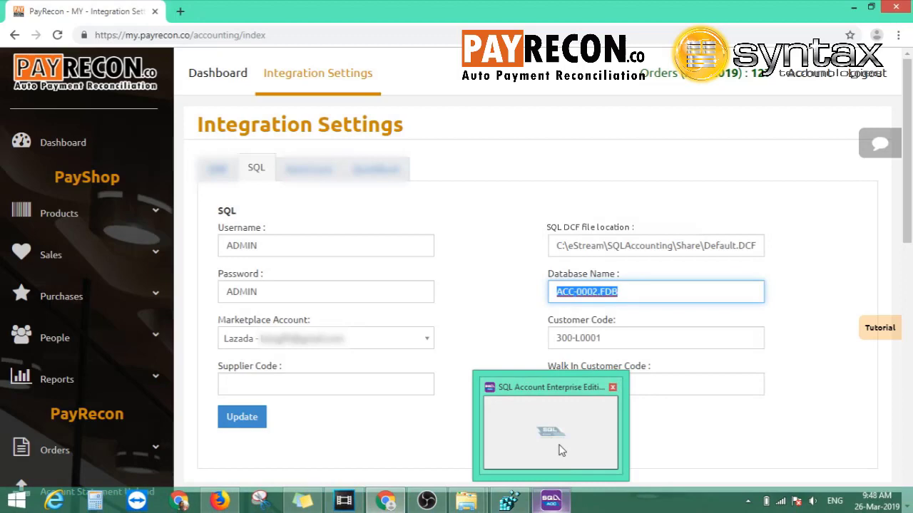
{"action": "left_click", "coordinate": [561, 450]}
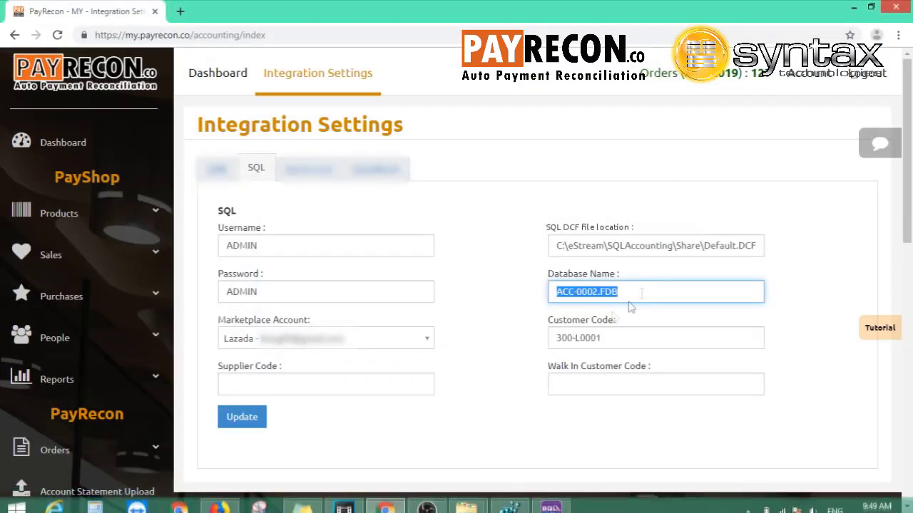
{"action": "left_click", "coordinate": [642, 291]}
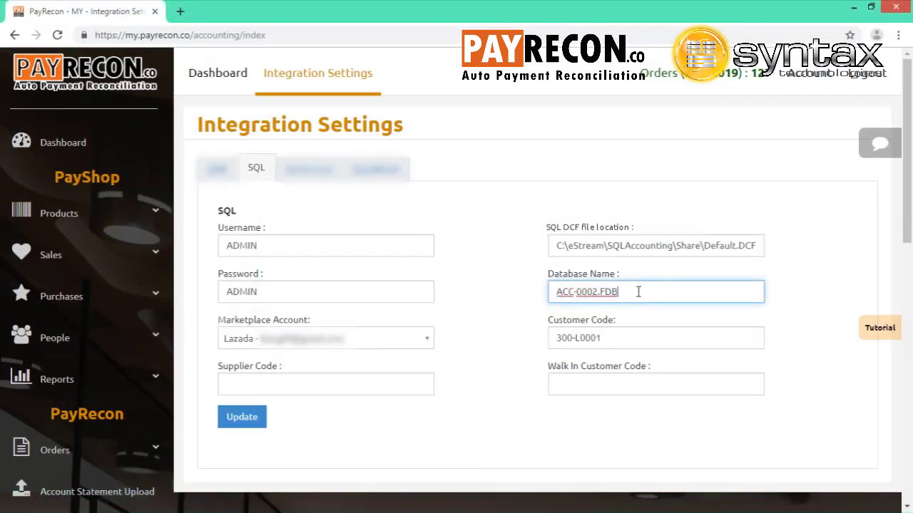
Check the DCF file path C:\eStream\SQLAccounting\Share\Default.DCF
{"action": "left_click", "coordinate": [704, 248]}
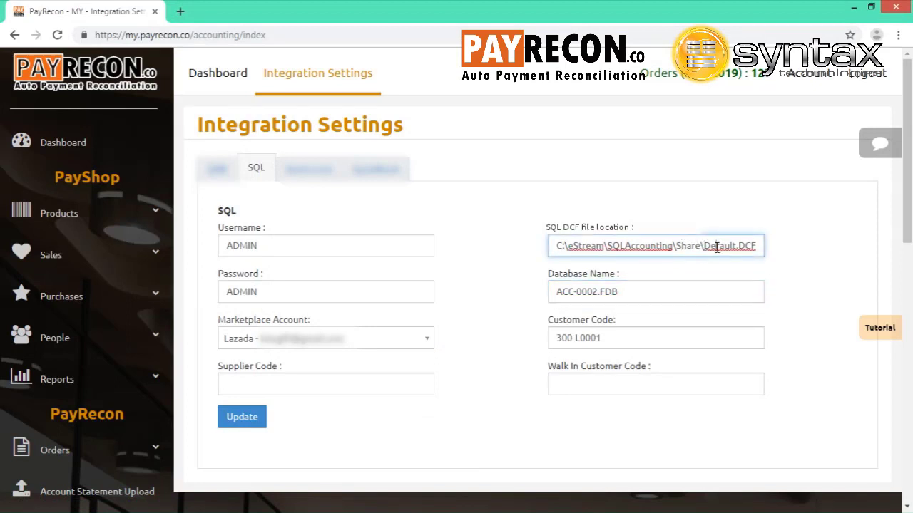
{"action": "left_click_drag", "start_coordinate": [717, 246], "coordinate": [790, 262]}
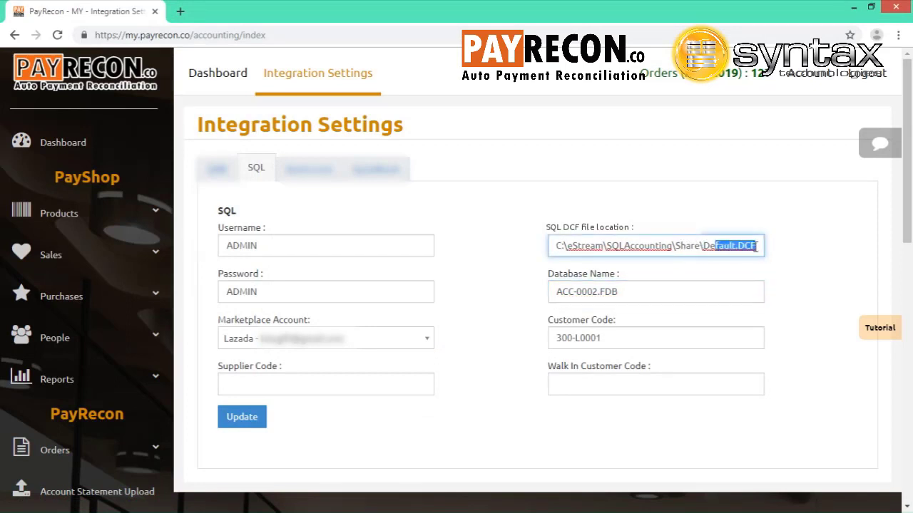
{"action": "left_click", "coordinate": [761, 244]}
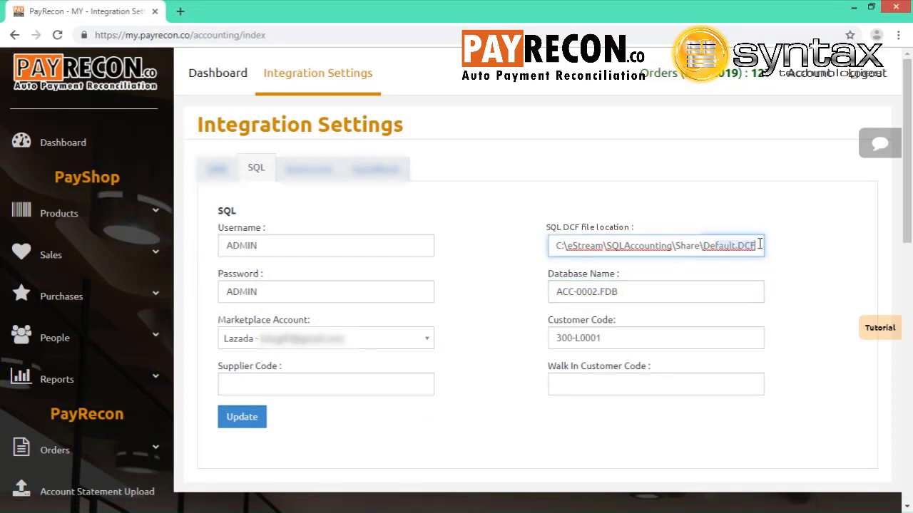
Save the SQL integration settings with Update
{"action": "left_click", "coordinate": [246, 417]}
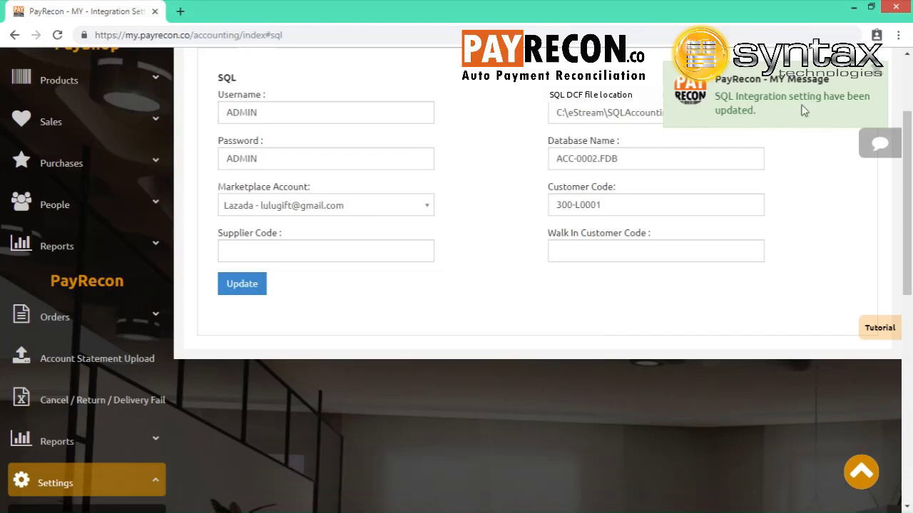
Minimize the browser and select the Integrator application in the PayRecon Integrator - MY folder
{"action": "left_click", "coordinate": [853, 9]}
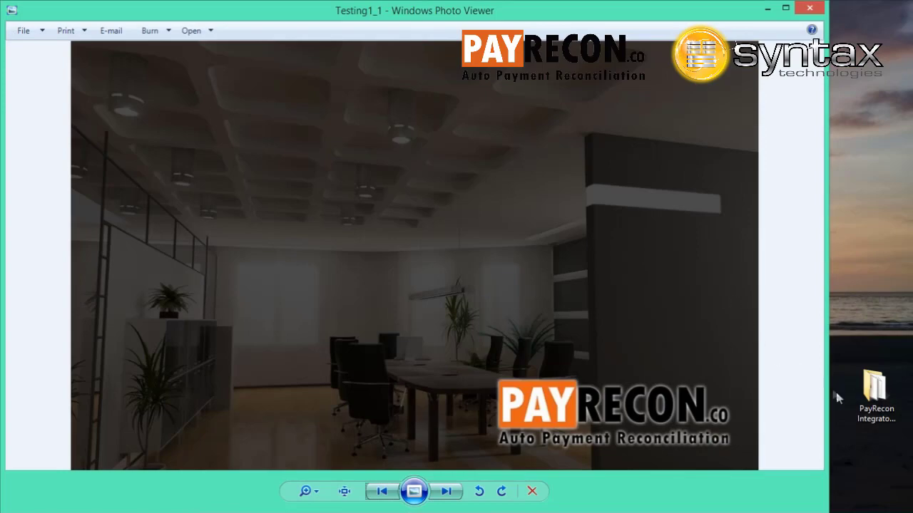
{"action": "double_click", "coordinate": [866, 405]}
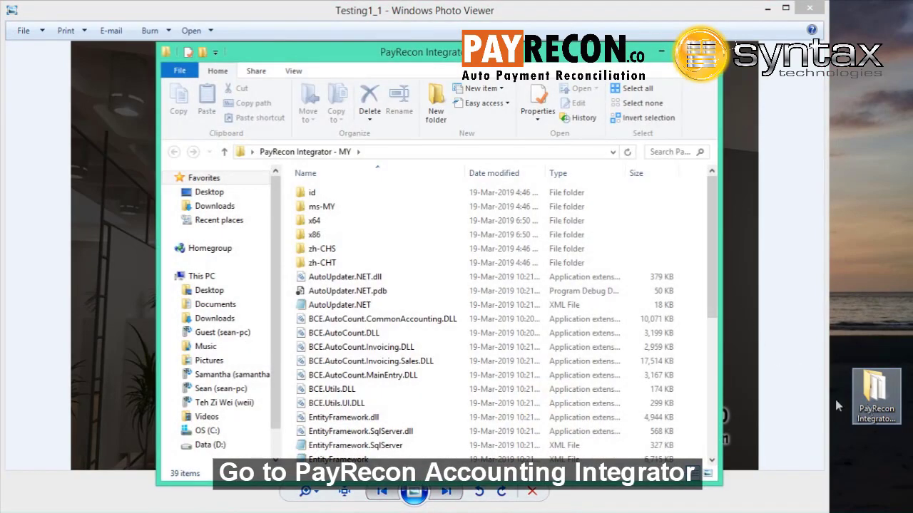
{"action": "scroll", "coordinate": [385, 214], "scroll_direction": "down", "scroll_amount": 7}
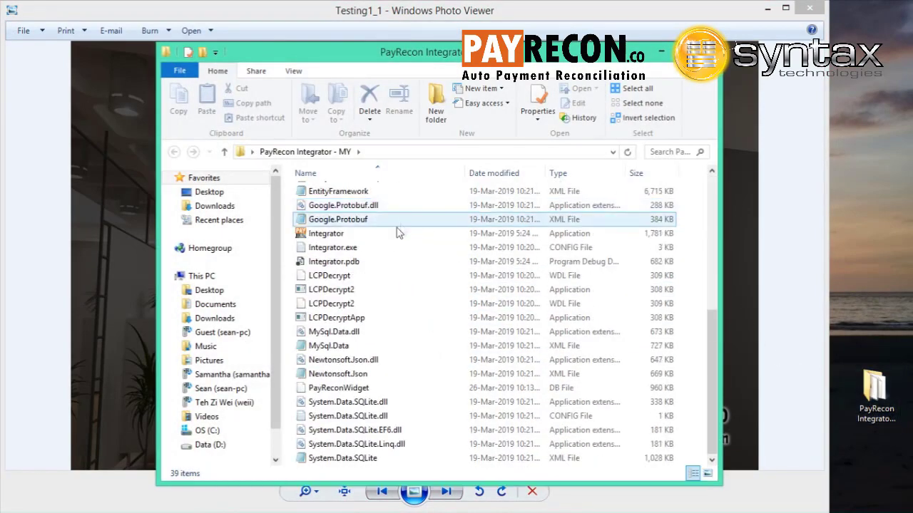
{"action": "left_click", "coordinate": [403, 235]}
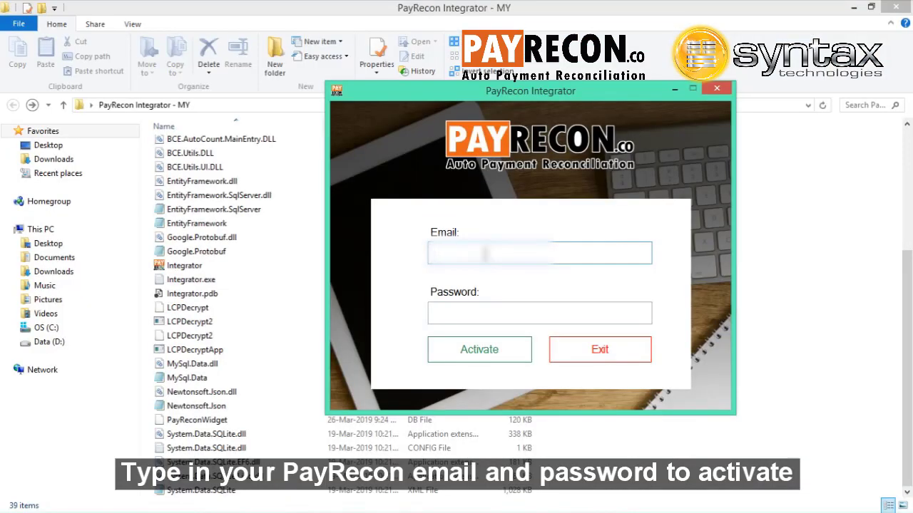
Activate the Integrator widget with the PayRecon email and password, and acknowledge completion
{"action": "type", "text": "hello@"}
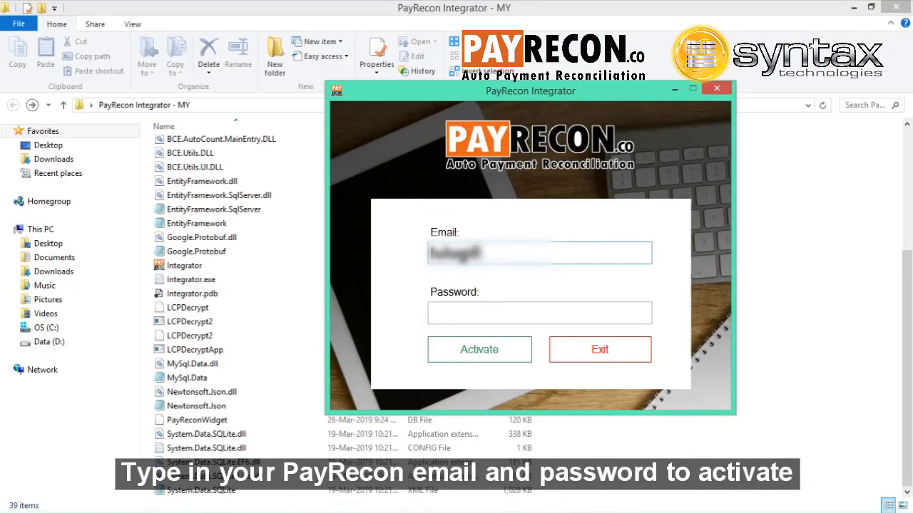
{"action": "left_click", "coordinate": [431, 313]}
{"action": "type", "text": "****"}
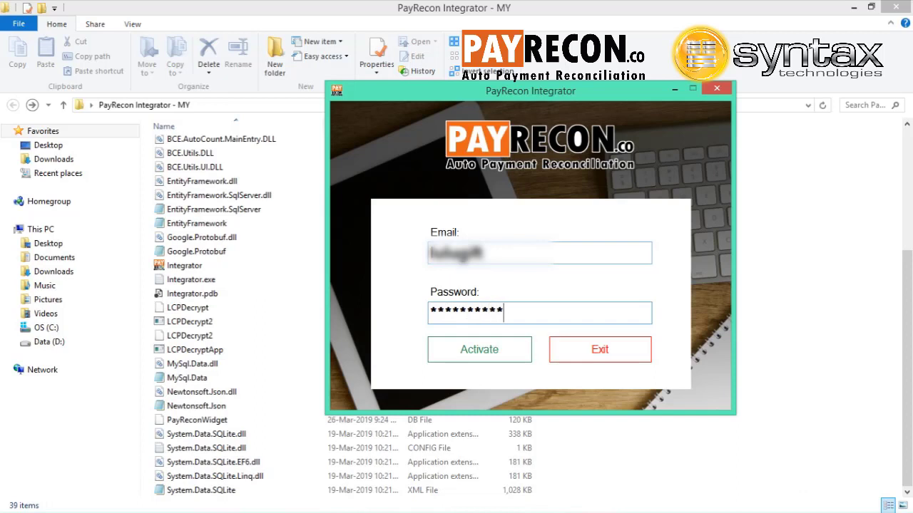
{"action": "type", "text": "*******"}
{"action": "left_click", "coordinate": [496, 359]}
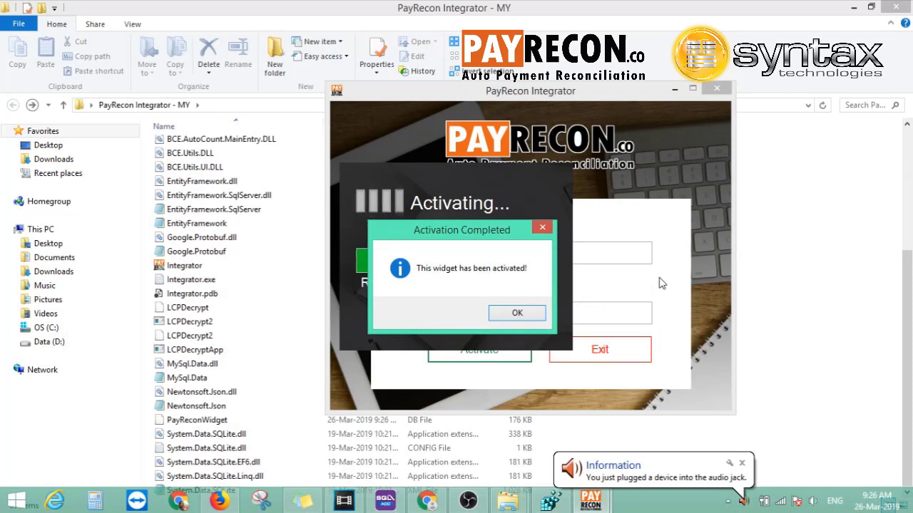
{"action": "left_click", "coordinate": [517, 313]}
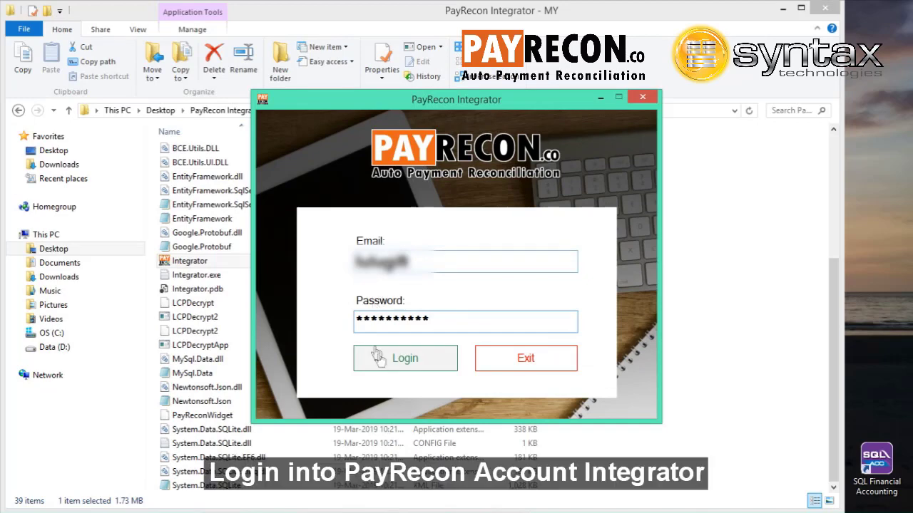
Log in and submit the Lazada order from manifest PR00639 to SQL Accounting as a sales invoice
{"action": "left_click", "coordinate": [400, 358]}
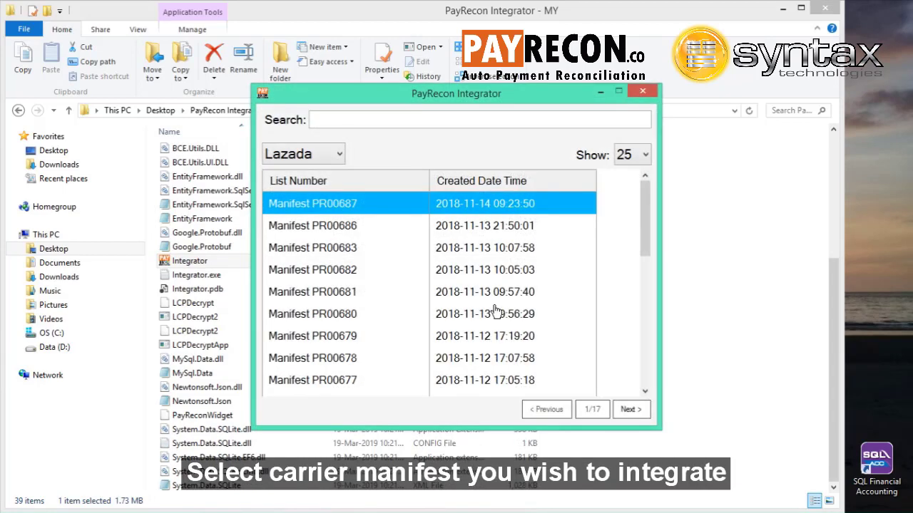
{"action": "left_click_drag", "start_coordinate": [646, 213], "coordinate": [640, 387]}
{"action": "double_click", "coordinate": [342, 387]}
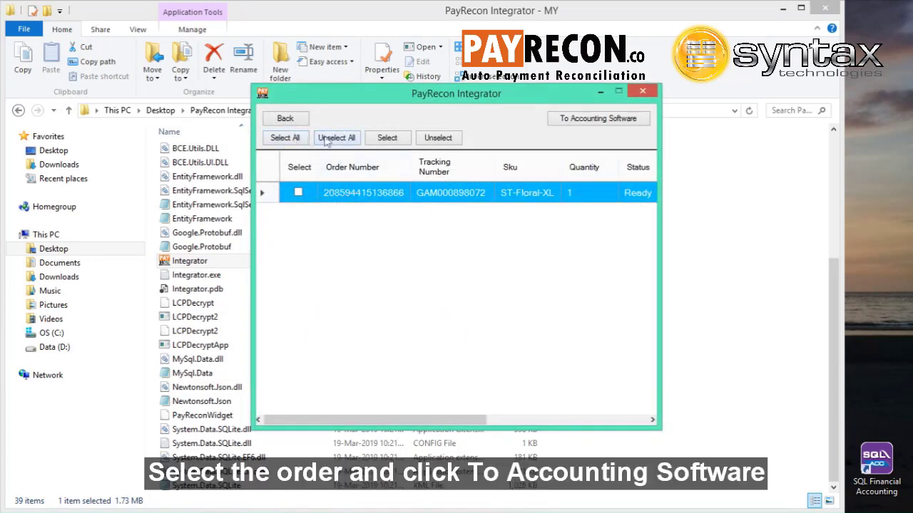
{"action": "left_click", "coordinate": [285, 138]}
{"action": "left_click", "coordinate": [595, 123]}
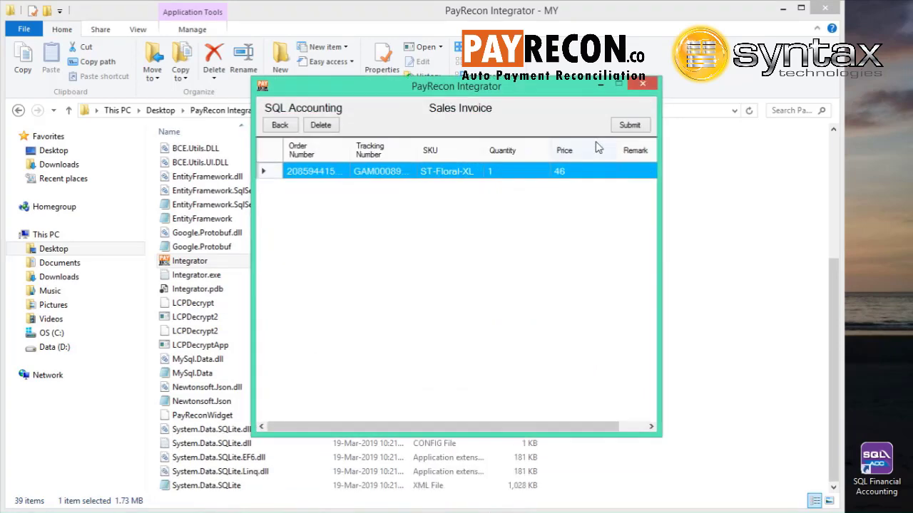
{"action": "left_click", "coordinate": [630, 130]}
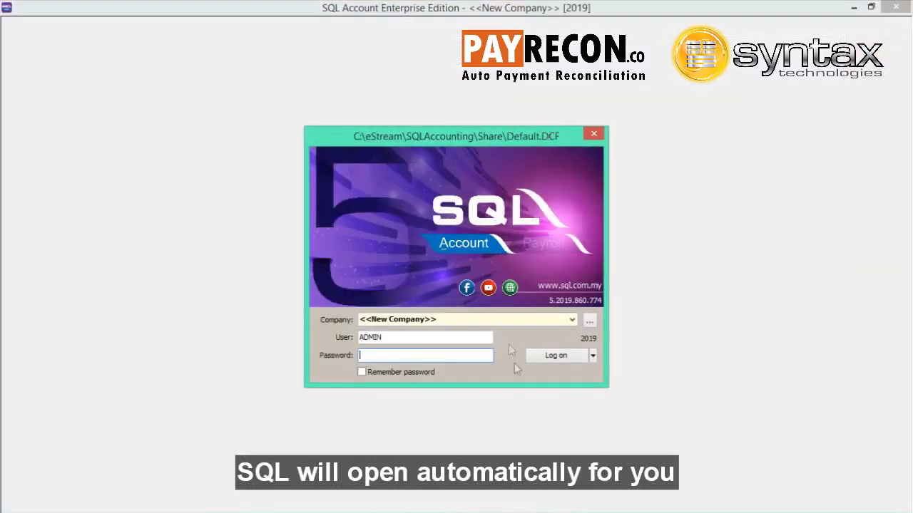
Log on to SQL Account and open the Sales Invoice list
{"action": "mouse_move", "coordinate": [515, 503]}
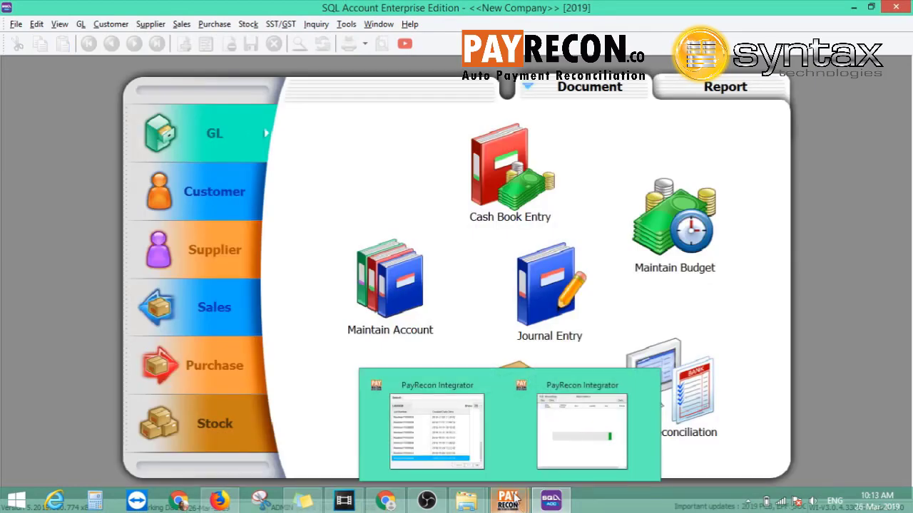
{"action": "left_click", "coordinate": [245, 311]}
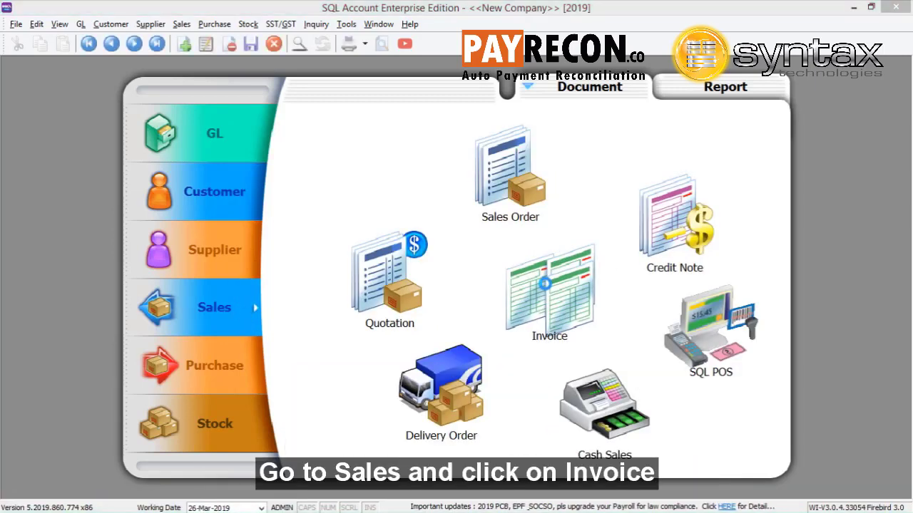
{"action": "left_click", "coordinate": [544, 285]}
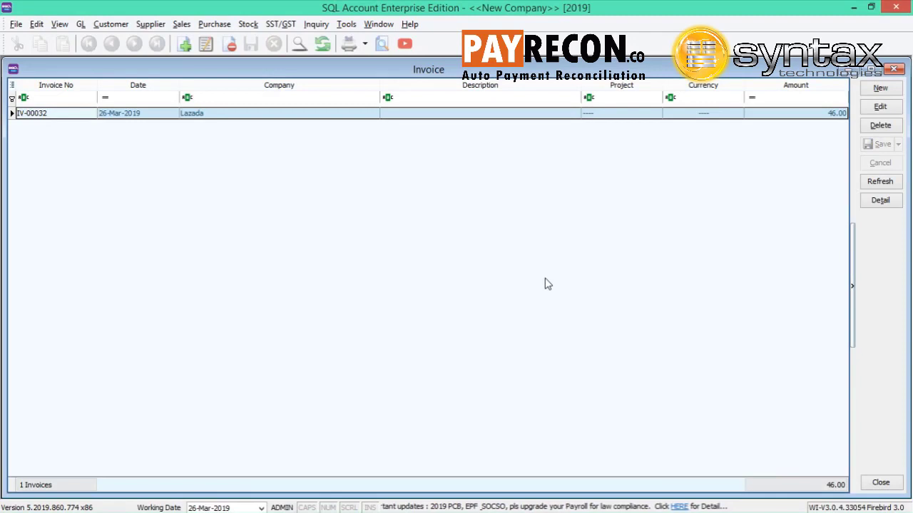
Open invoice IV-00032 showing ST-Floral-XL at 46.00, then dismiss the submission notice
{"action": "double_click", "coordinate": [87, 117]}
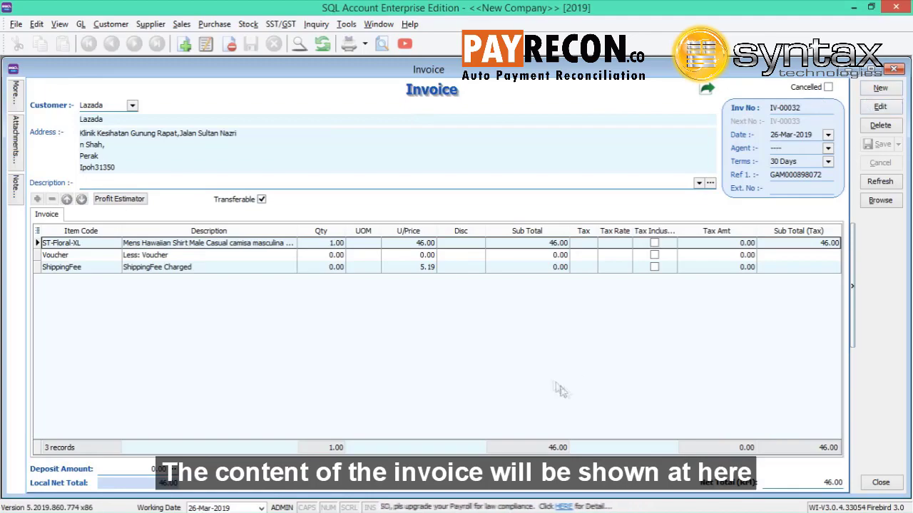
{"action": "mouse_move", "coordinate": [507, 500]}
{"action": "left_click", "coordinate": [654, 421]}
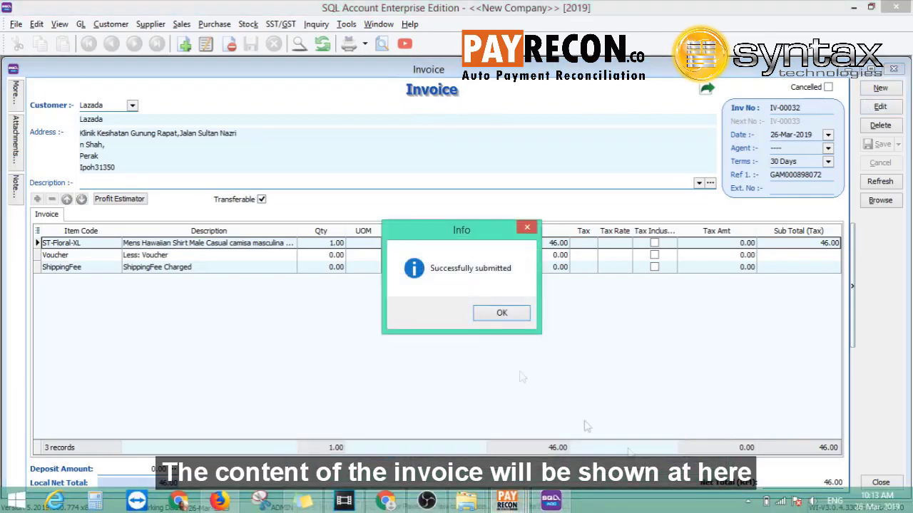
{"action": "left_click", "coordinate": [495, 312]}
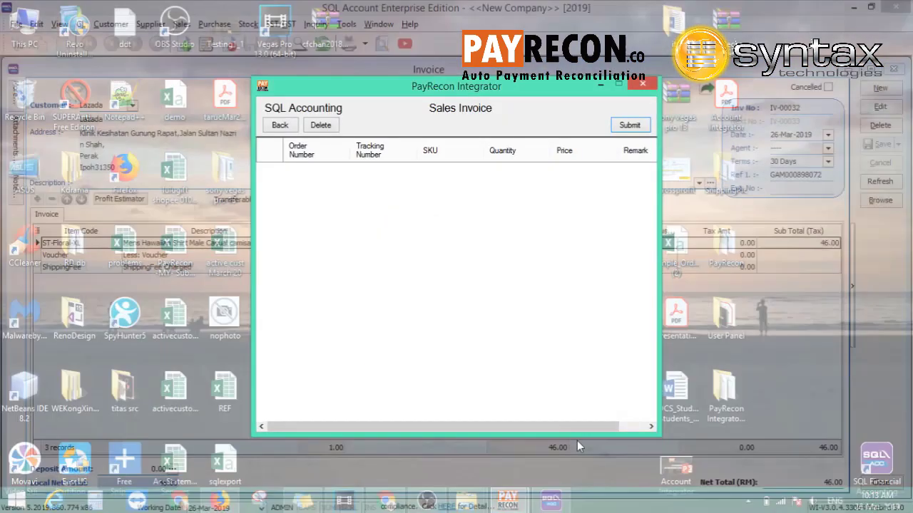
Bring PayRecon Integrator's Sales Invoice window in front of SQL Account
{"action": "left_click", "coordinate": [577, 410]}
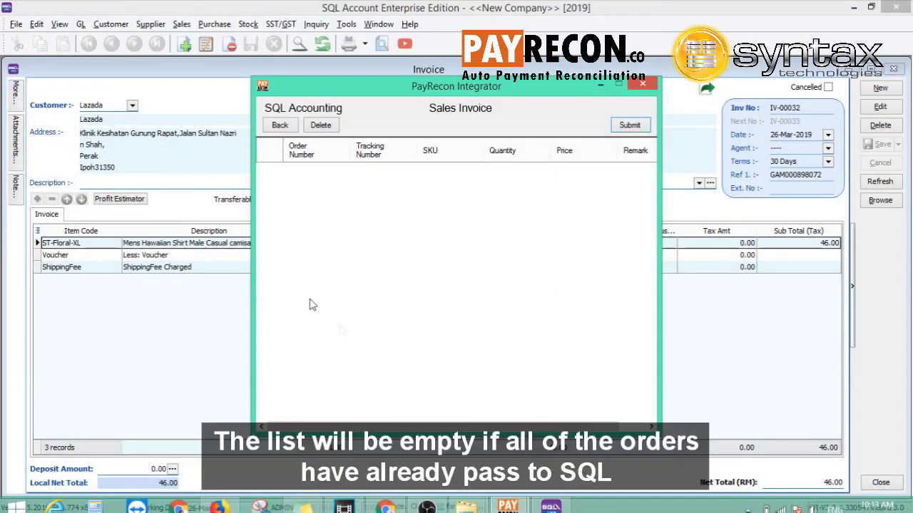